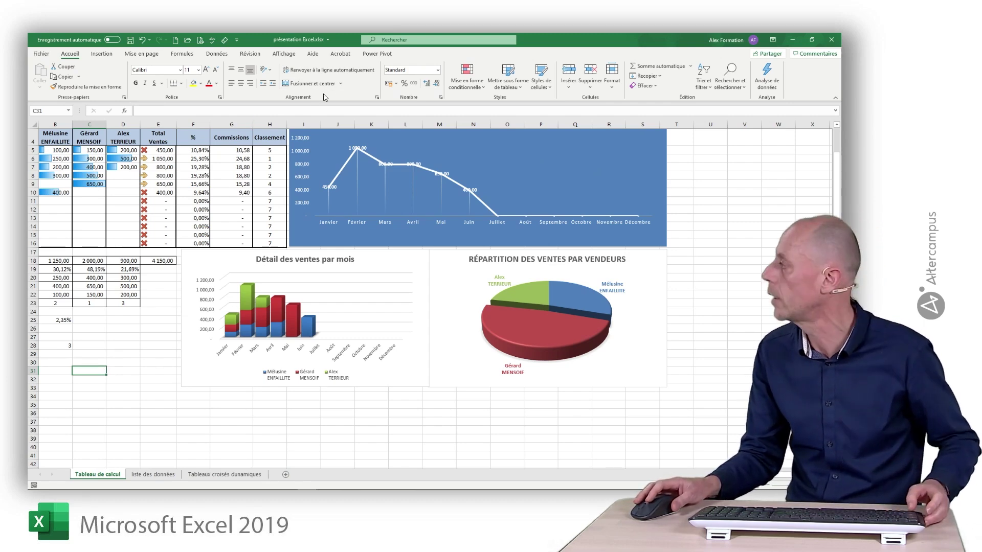
right_click(325, 97)
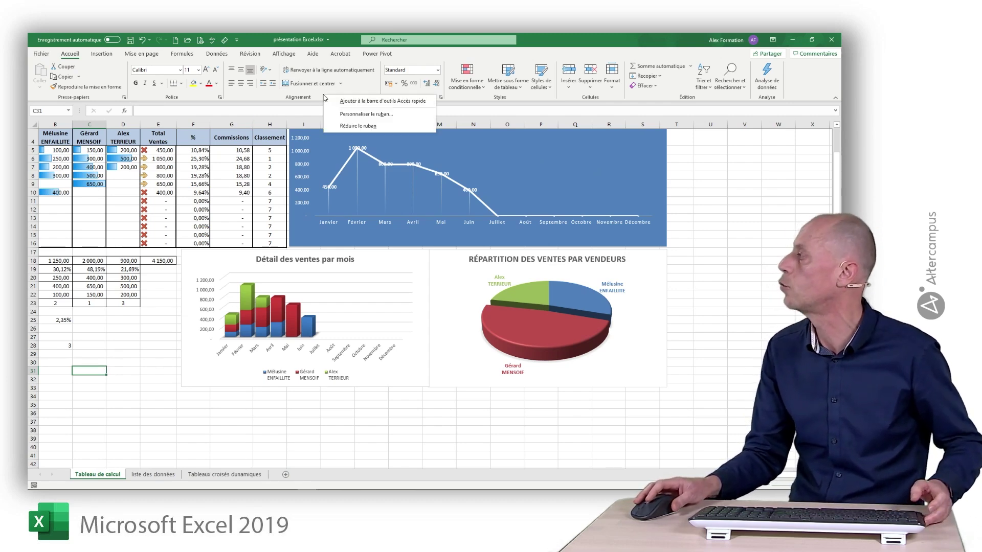
left_click(343, 114)
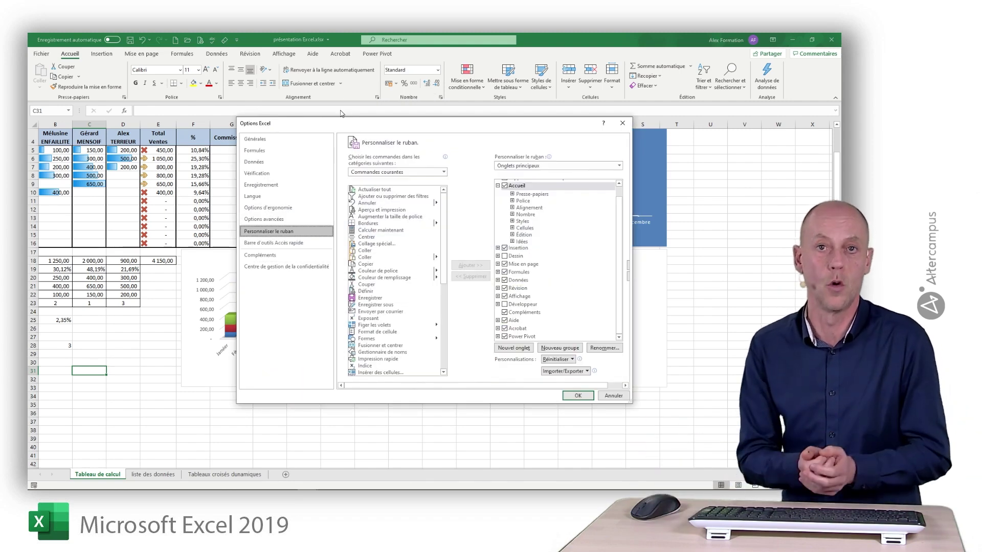
left_click(623, 124)
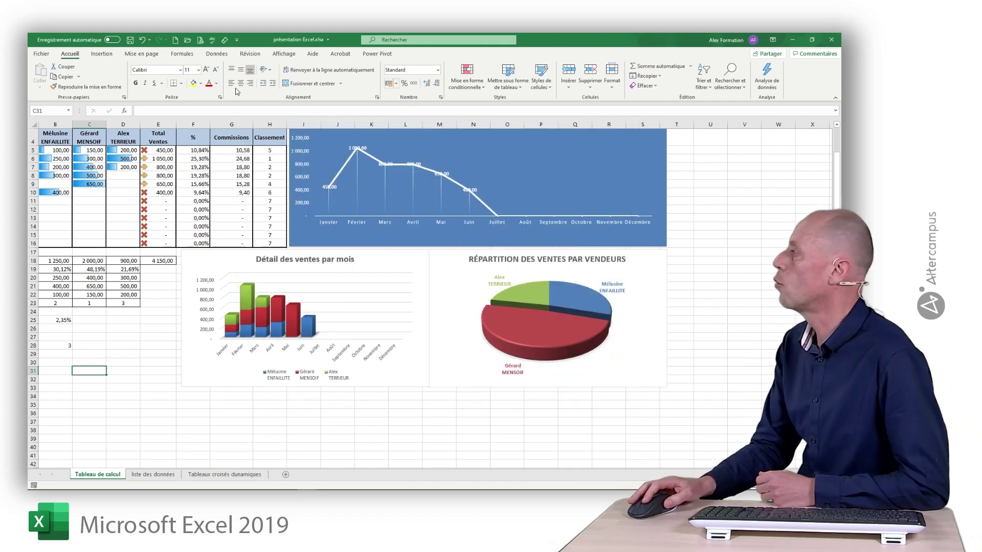
Step: Open the ribbon customization settings in the Excel options and list all available commands (Toutes les commandes)
left_click(37, 56)
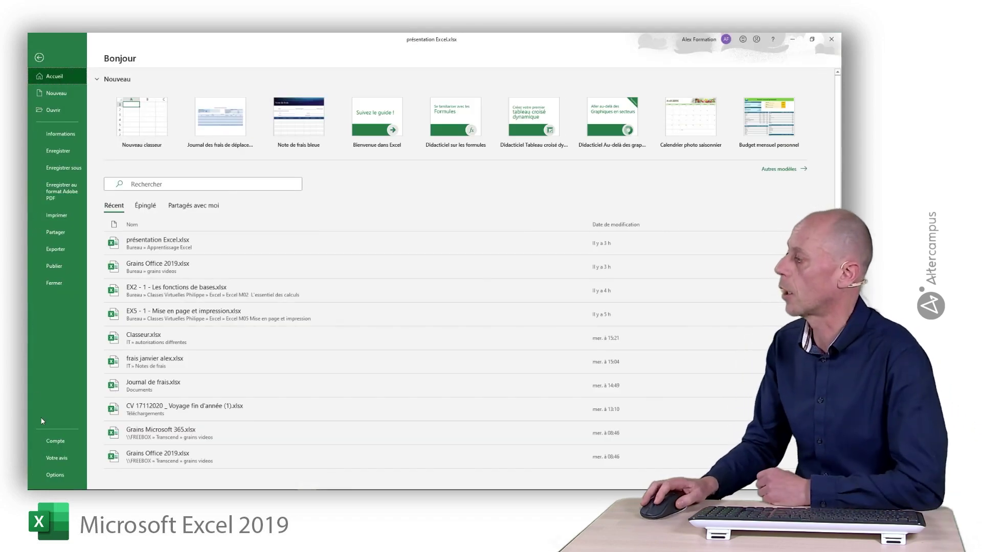
left_click(63, 475)
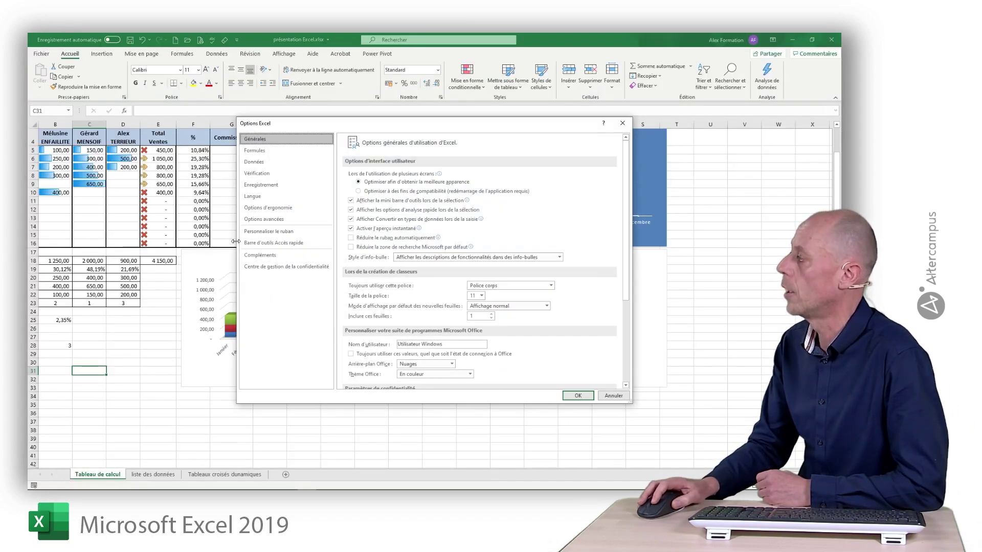
left_click(294, 235)
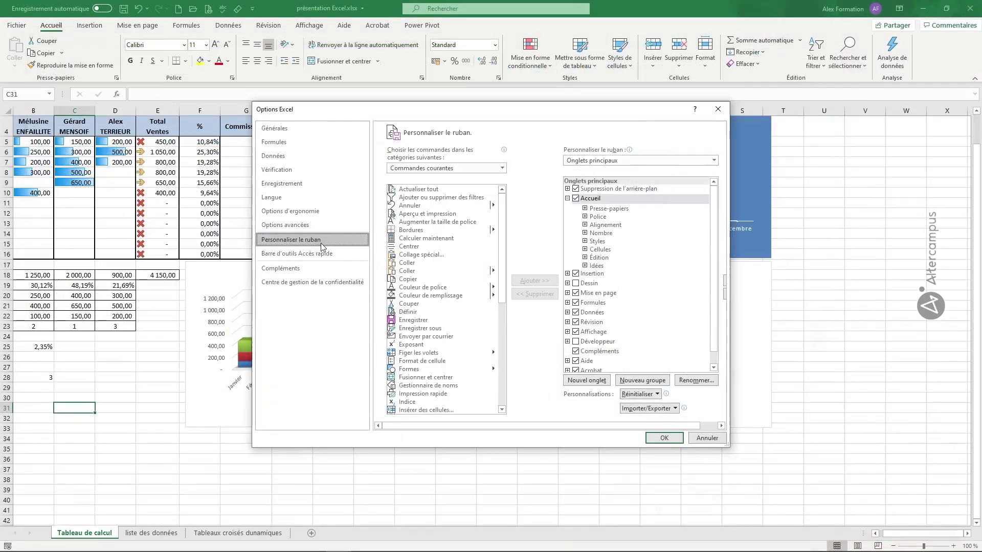
left_click(450, 169)
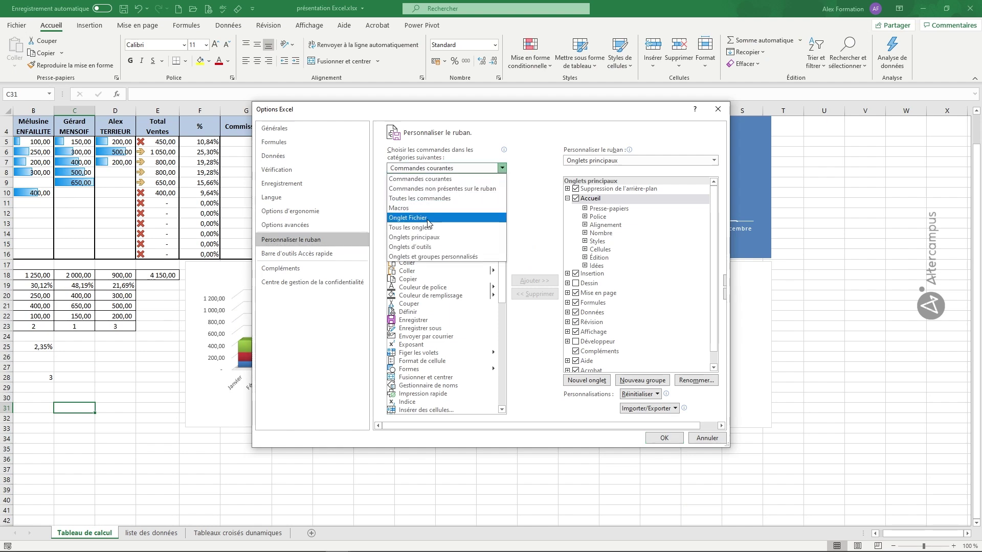
left_click(426, 199)
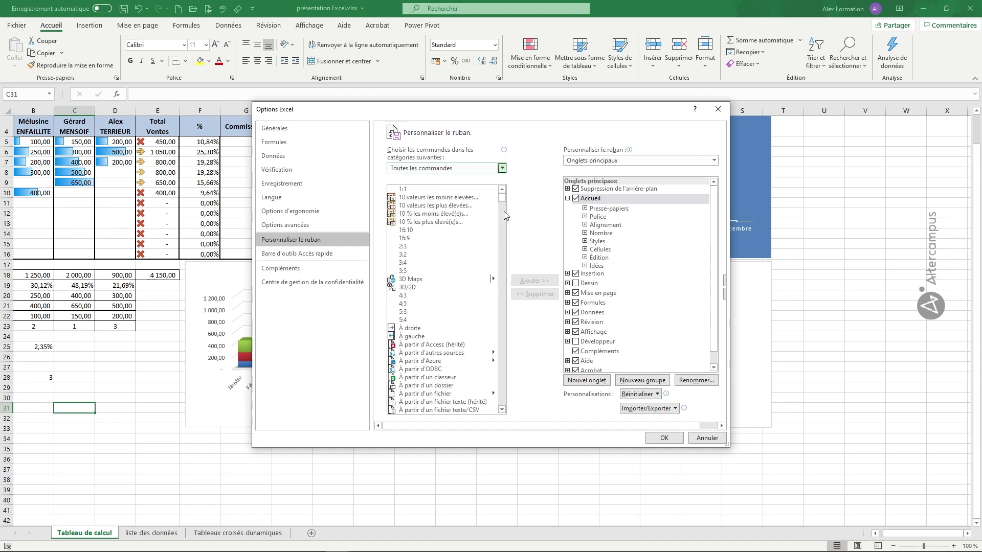
left_click_drag(499, 204, 499, 176)
Step: Review the ribbon tab categories, keep Onglets principaux, and inspect the Suppression de l'arrière-plan groups with the tab tree collapsed
left_click(626, 163)
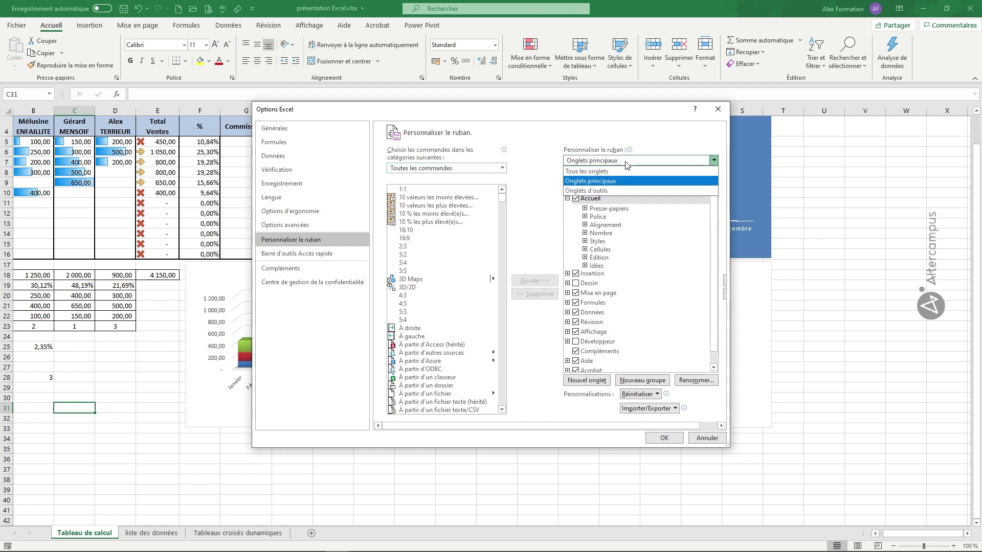
left_click(621, 172)
left_click(619, 164)
left_click(621, 180)
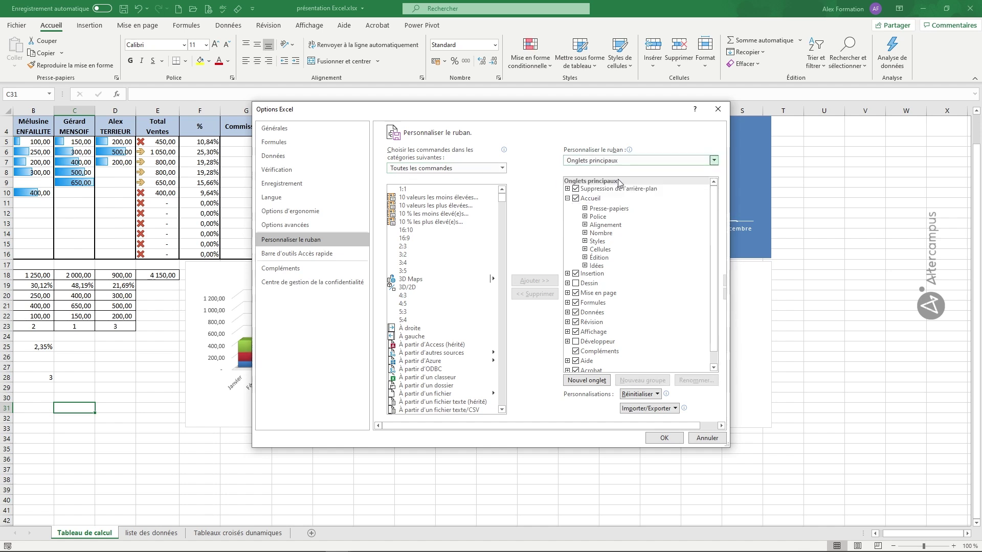
left_click(567, 199)
left_click(567, 189)
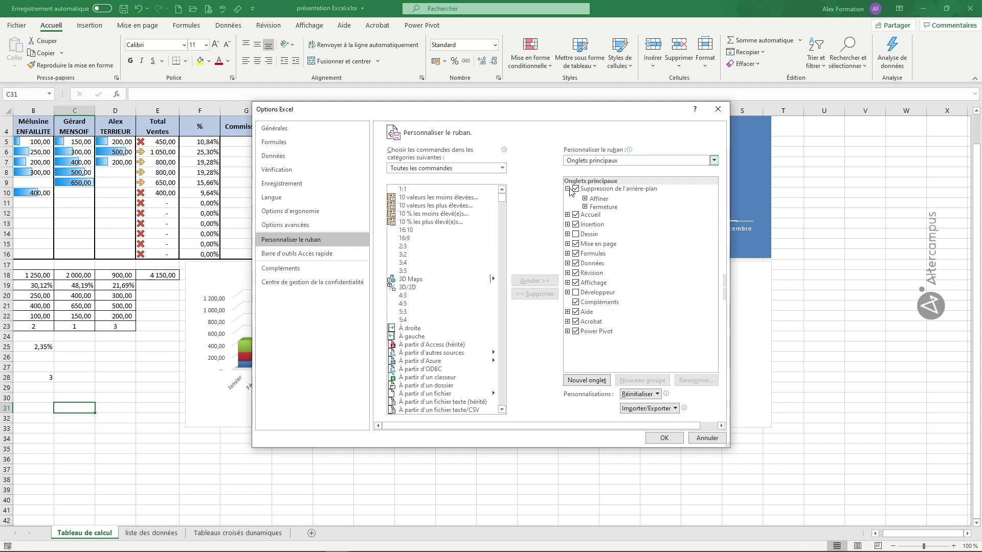
left_click(567, 189)
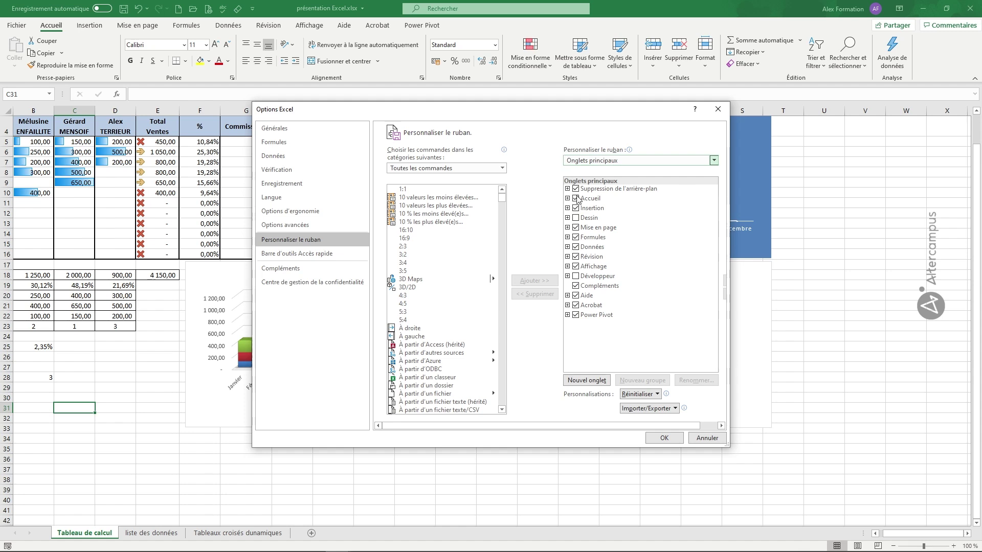
Step: Create a new custom ribbon tab after Power Pivot and rename it with the owner's first name
left_click(583, 385)
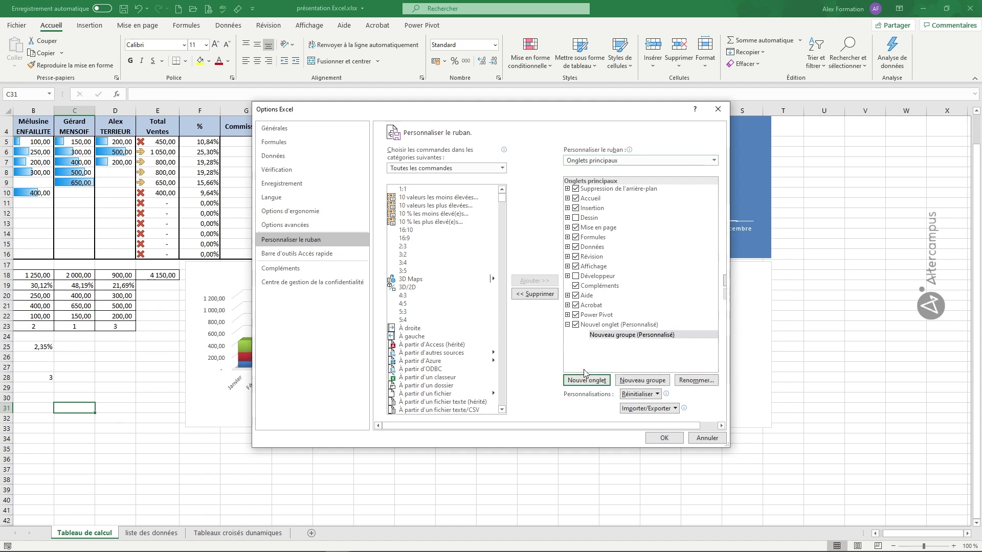
left_click(618, 330)
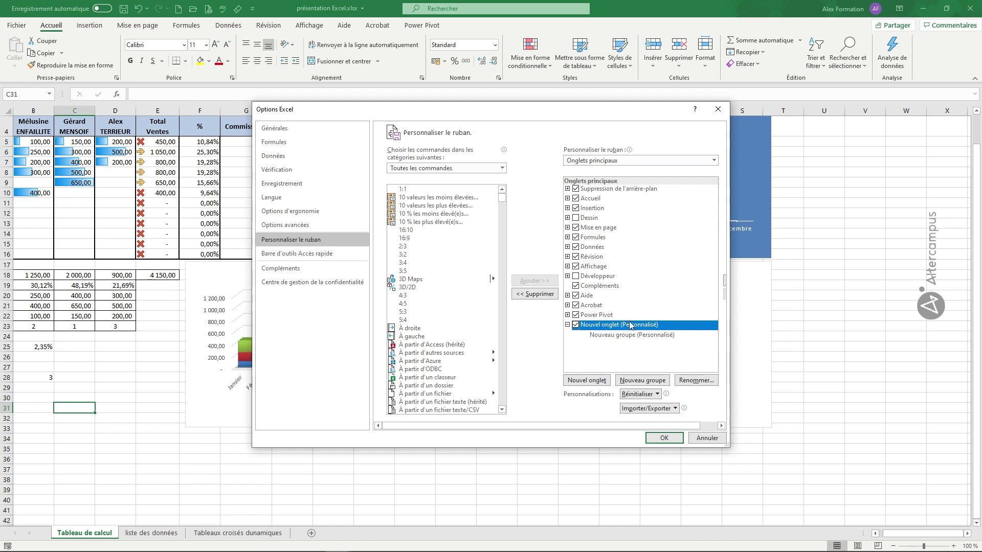
left_click(692, 381)
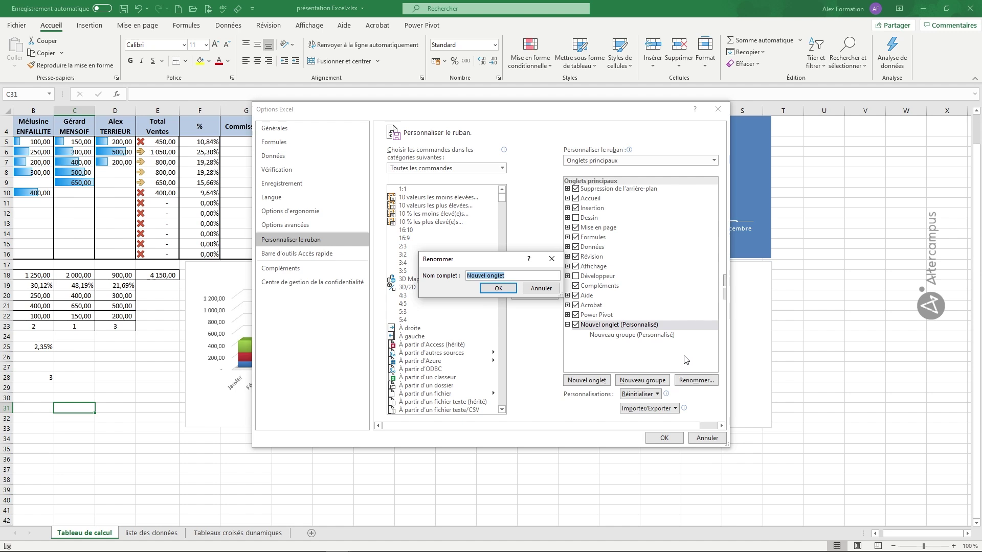
type("Philippe")
left_click(498, 288)
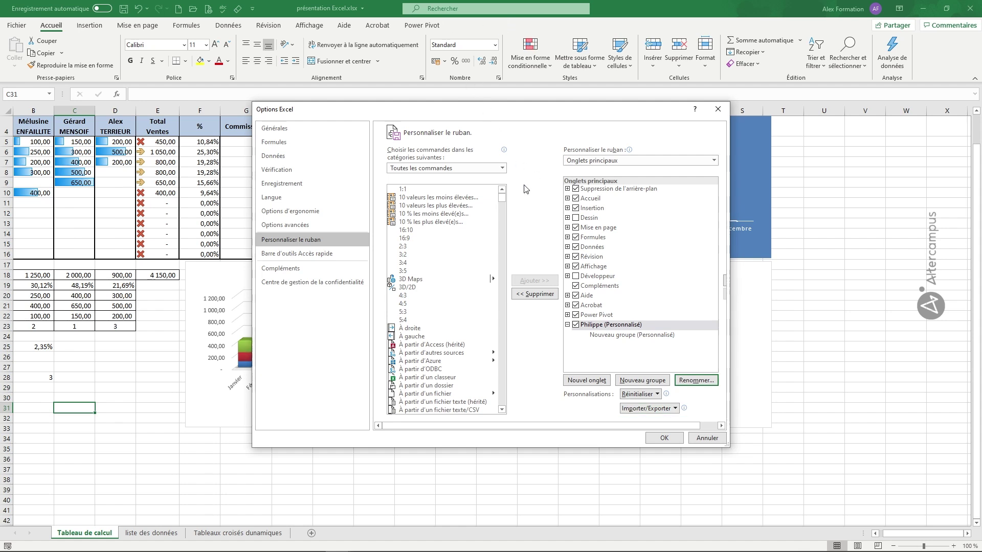
Step: Rename the default group in the new custom tab as Mise en forme
left_click(605, 335)
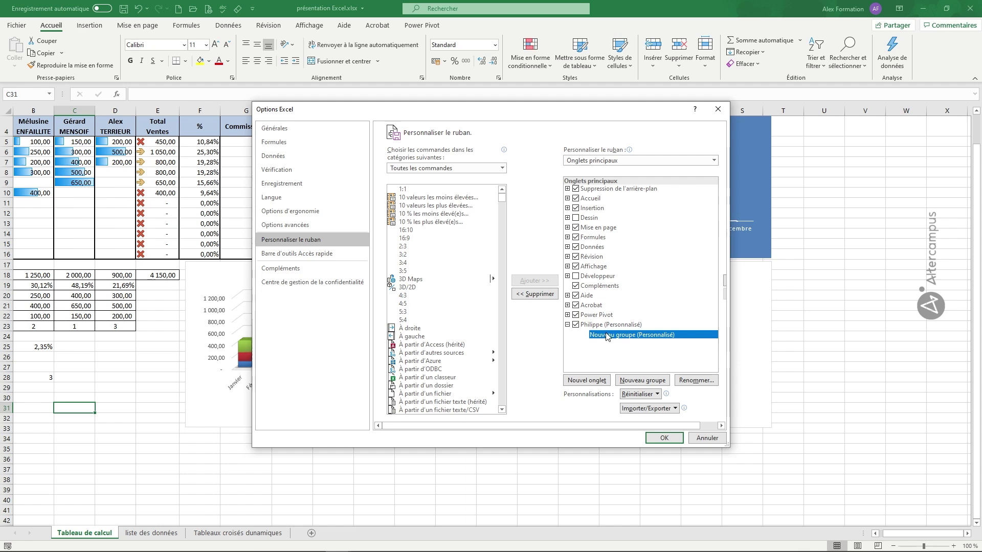
left_click(696, 381)
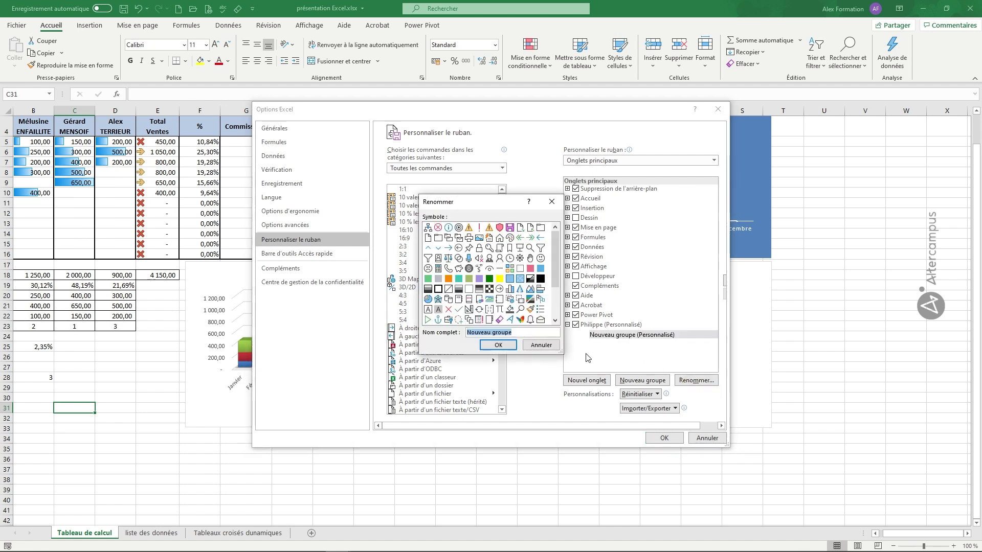
type("Mise en forme")
left_click(496, 346)
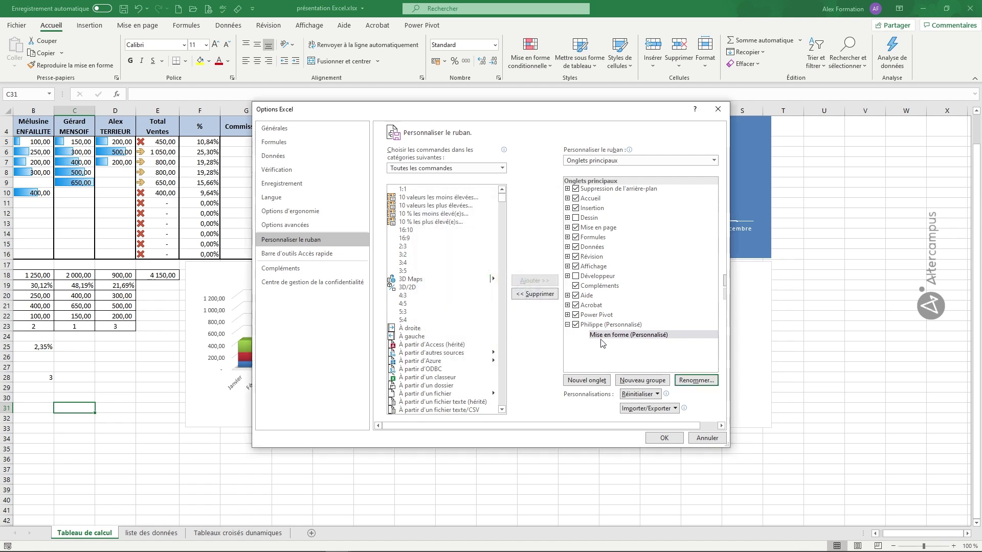
Step: Add a second group named Outils divers to the custom tab and apply the ribbon changes
left_click(640, 383)
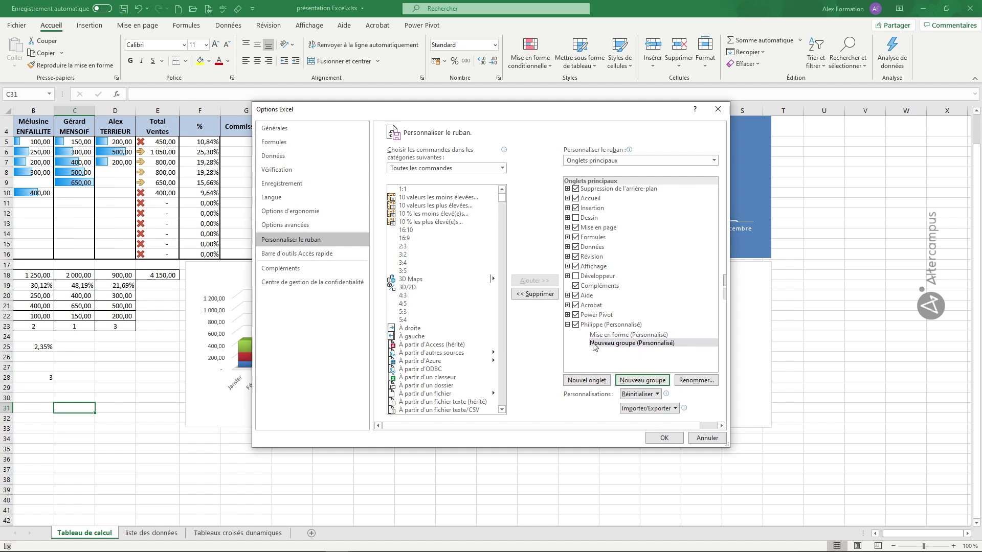
left_click(695, 380)
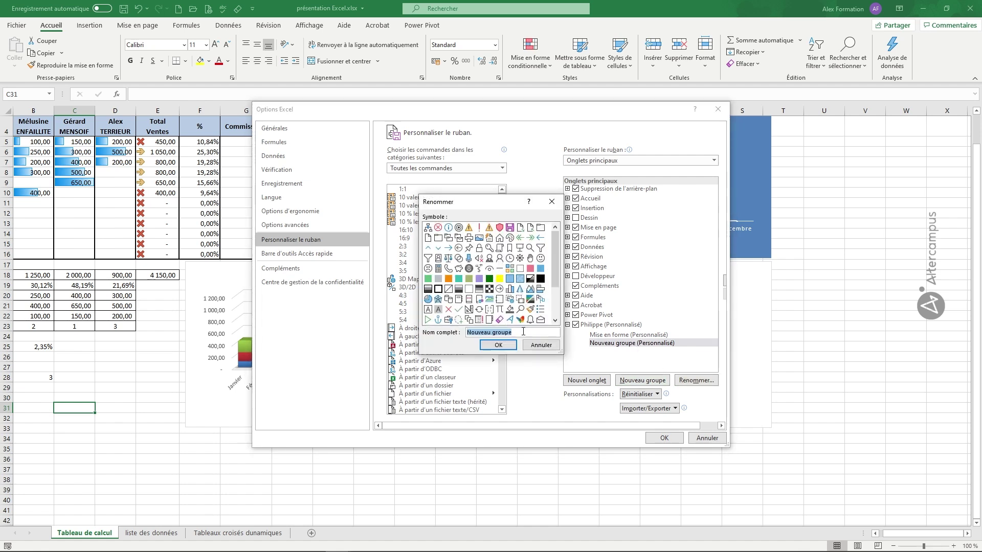
type("Outils divers")
left_click(512, 346)
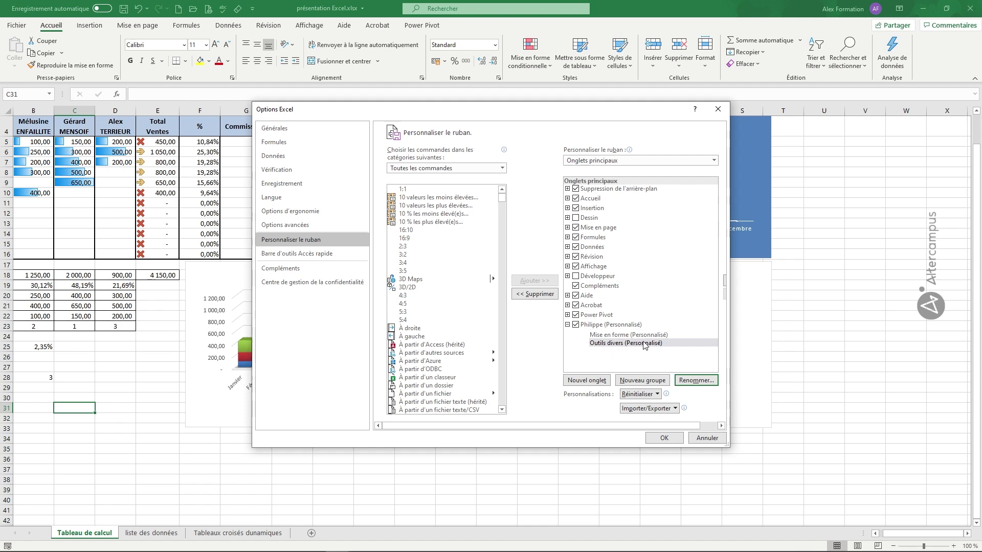
left_click(663, 438)
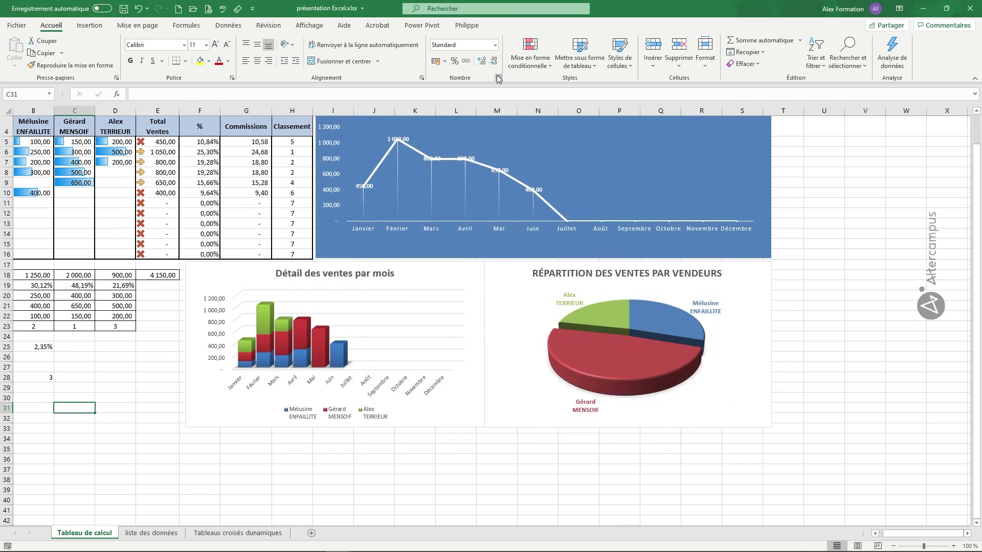
Step: Display the new custom tab and reopen the ribbon customization settings with Toutes les commandes listed
left_click(466, 27)
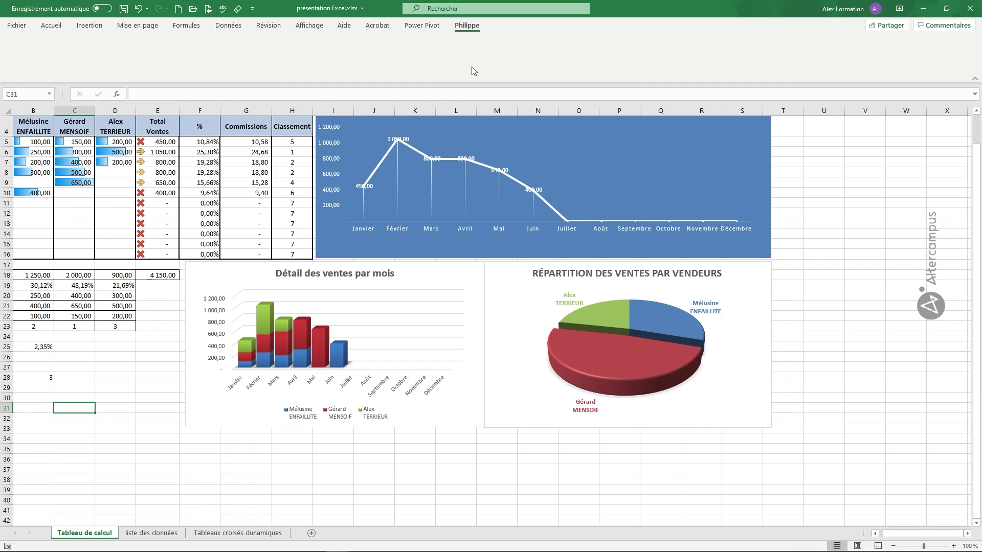
right_click(430, 51)
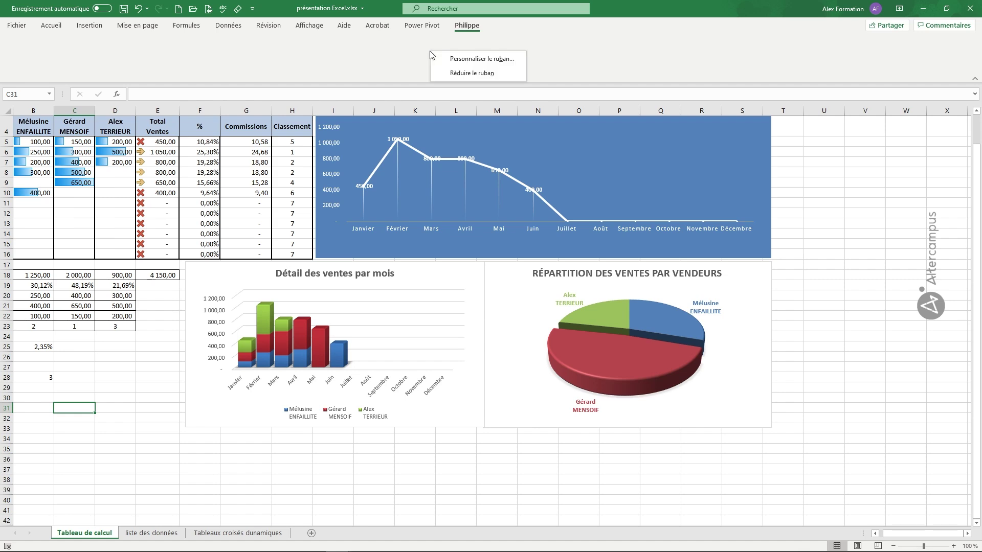
left_click(452, 59)
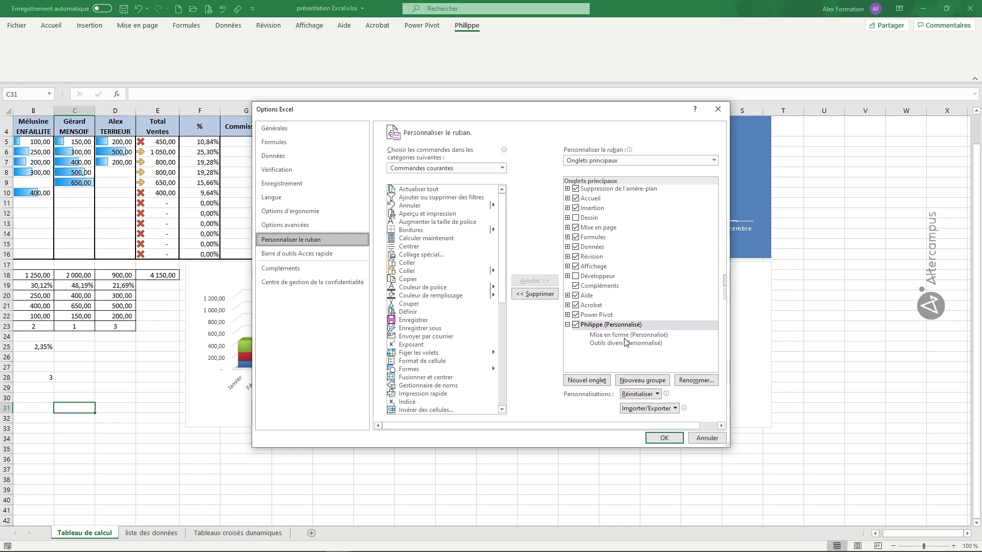
left_click(501, 169)
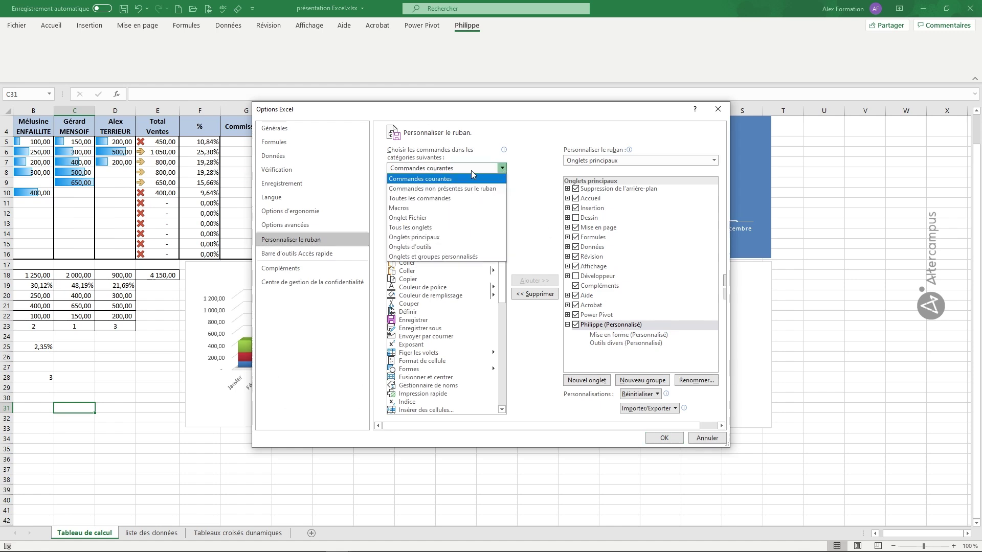
left_click(438, 199)
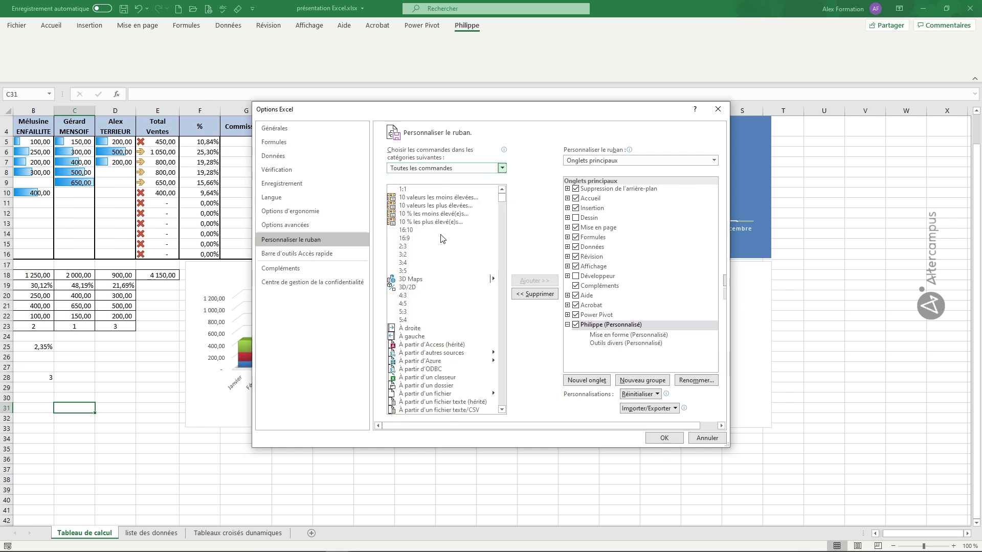
Step: Browse the commands by Onglets principaux and examine the groups under Accueil
left_click(477, 172)
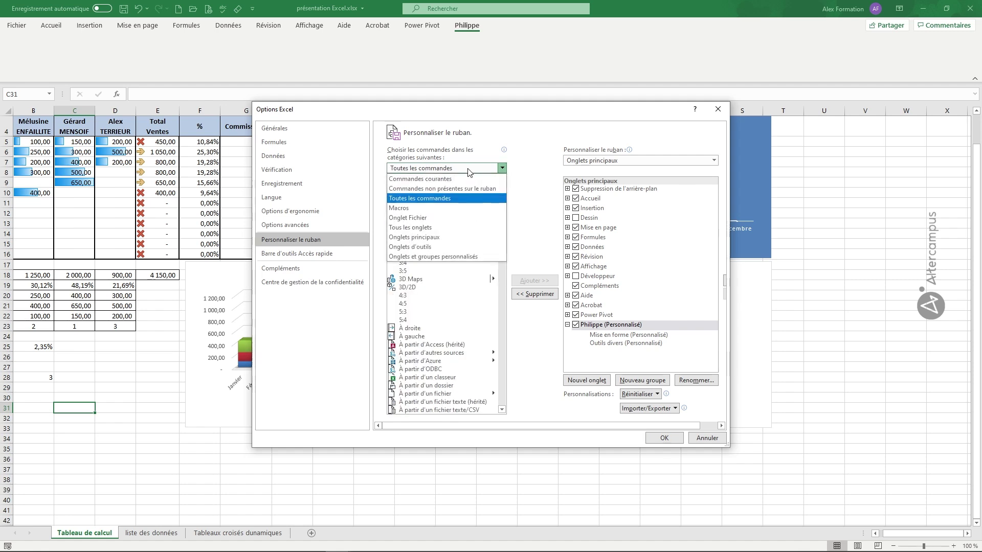
left_click(432, 237)
left_click(391, 205)
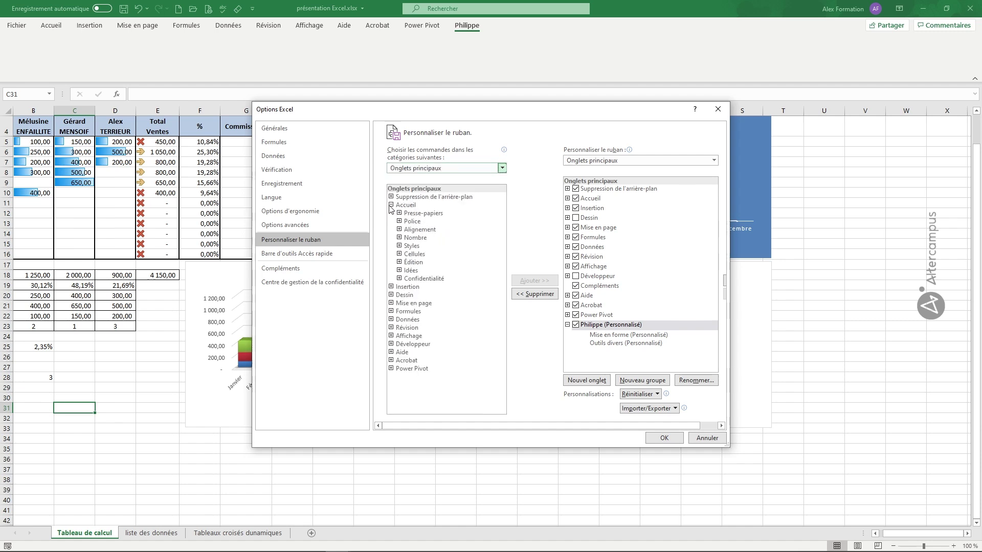
left_click(391, 205)
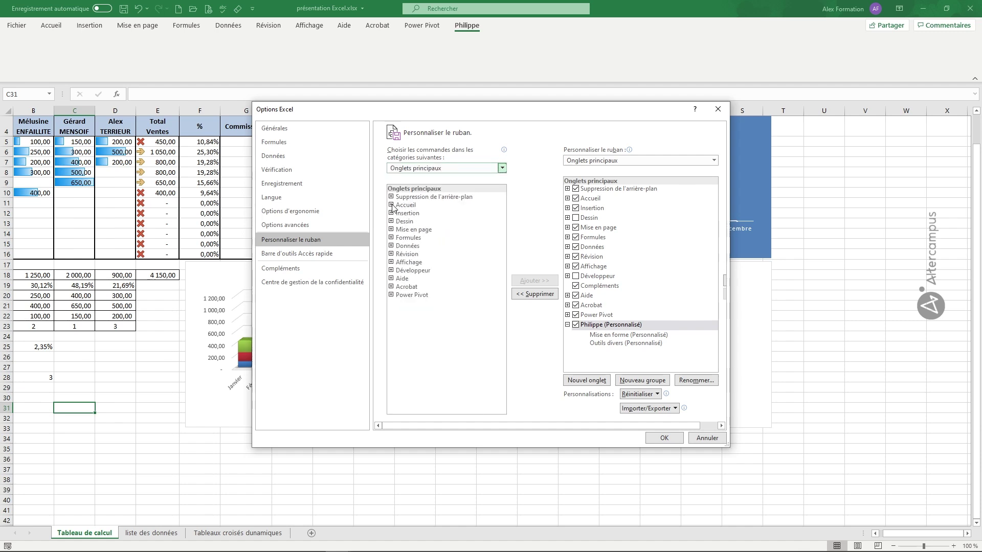
Step: Add the 10 valeurs les moins élevées command from Toutes les commandes to the custom Mise en forme group
left_click(432, 169)
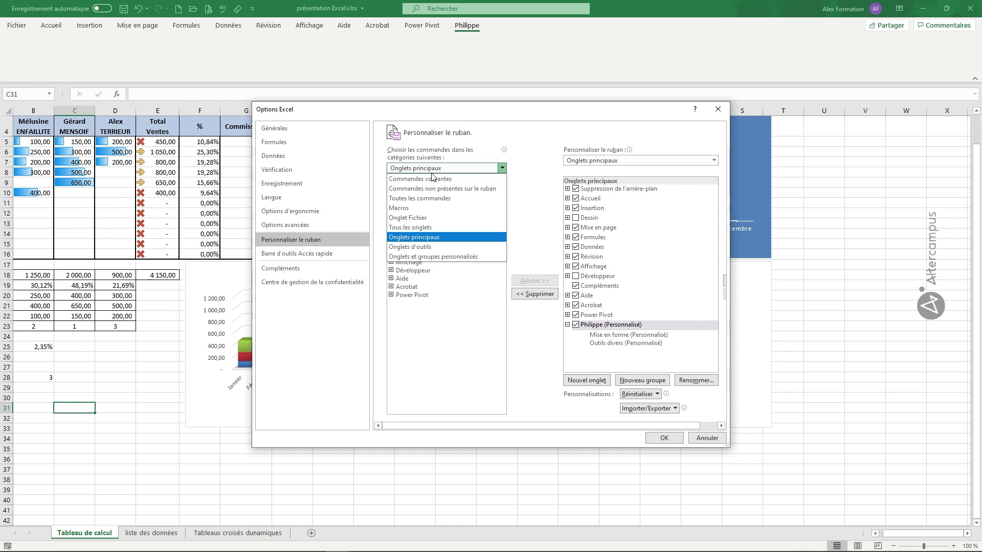
left_click(432, 172)
left_click(432, 172)
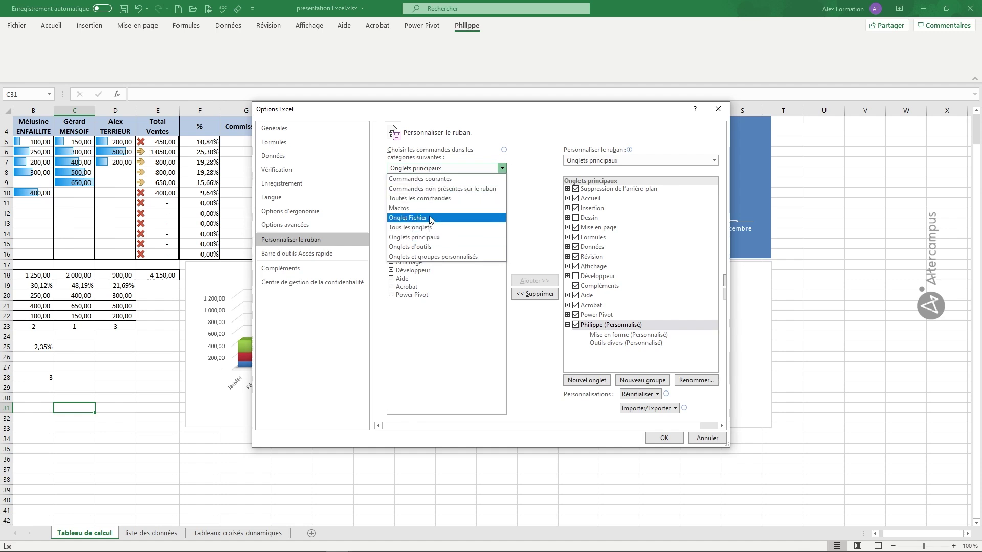
left_click(436, 198)
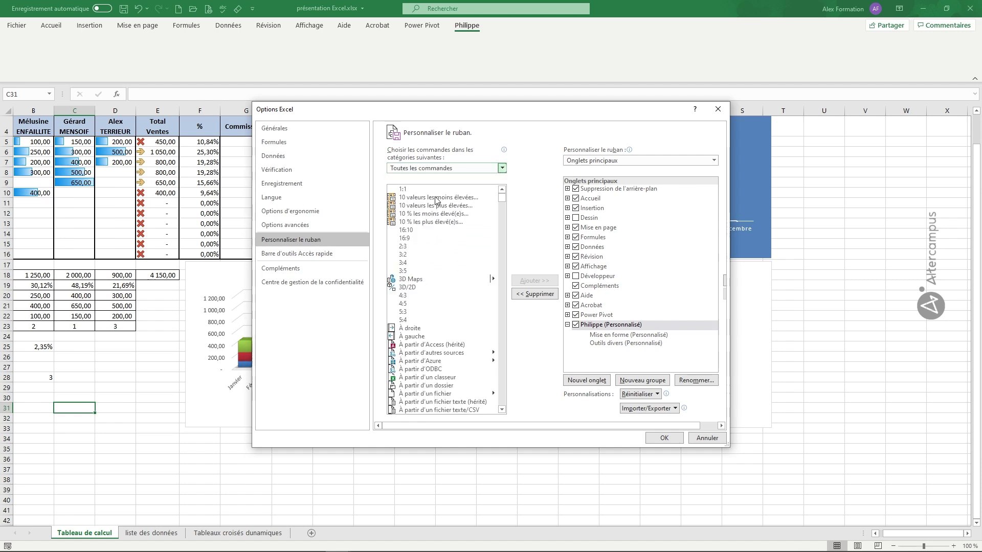
left_click(429, 198)
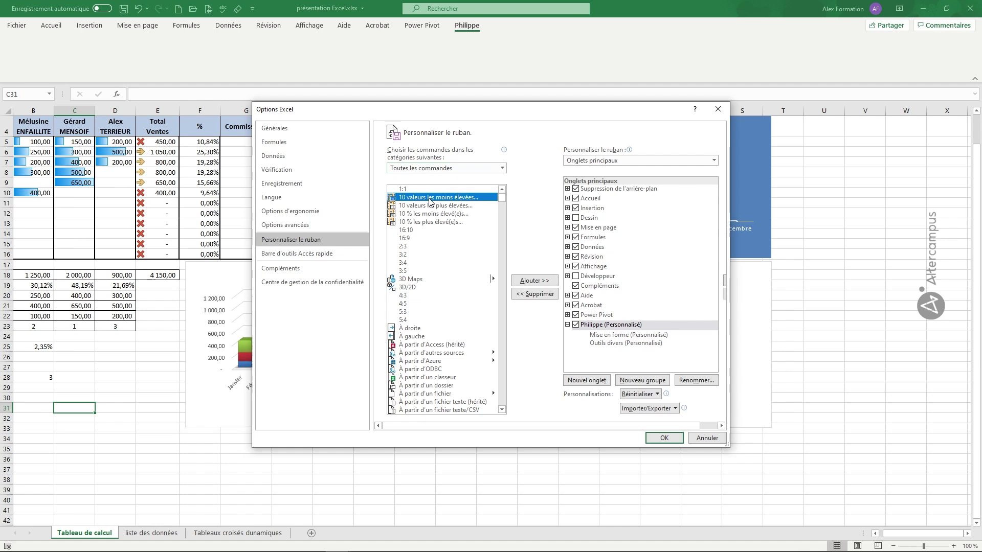
left_click(616, 339)
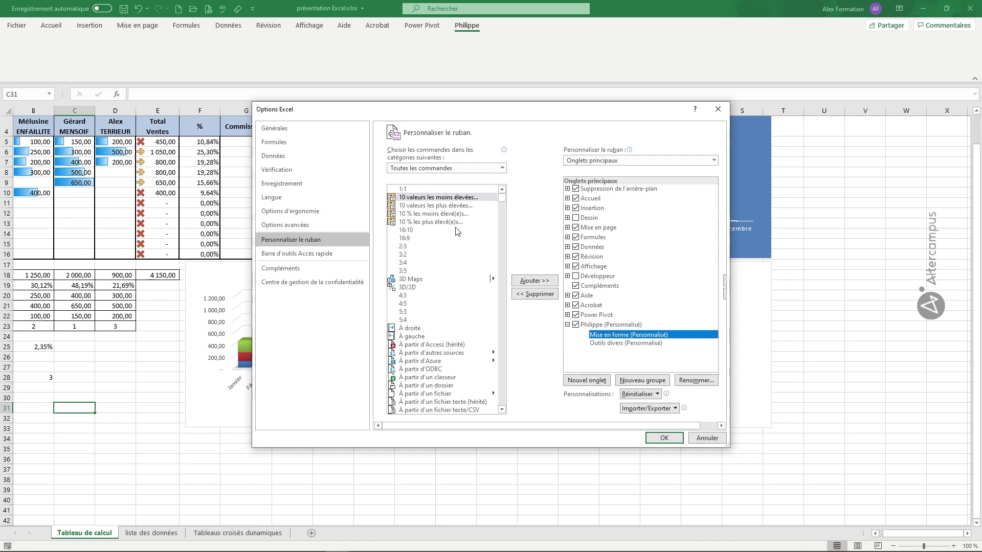
left_click(414, 200)
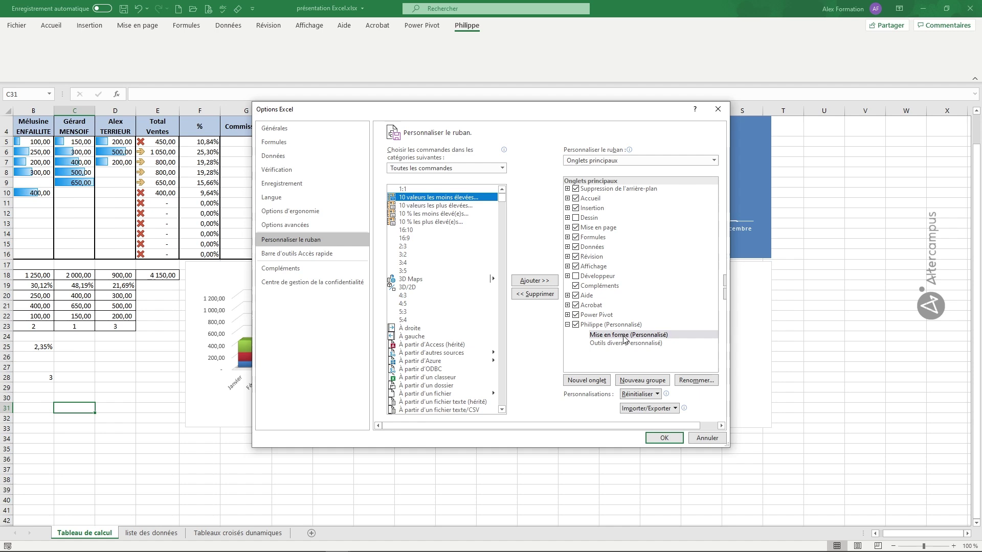
left_click(535, 280)
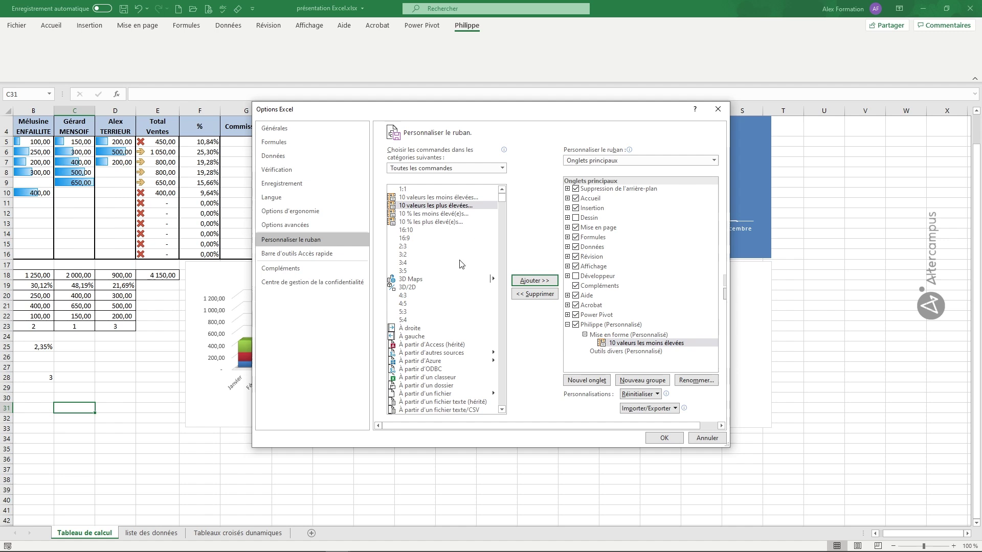
Step: Add the 10 valeurs les plus élevées command to the Mise en forme group
left_click(440, 199)
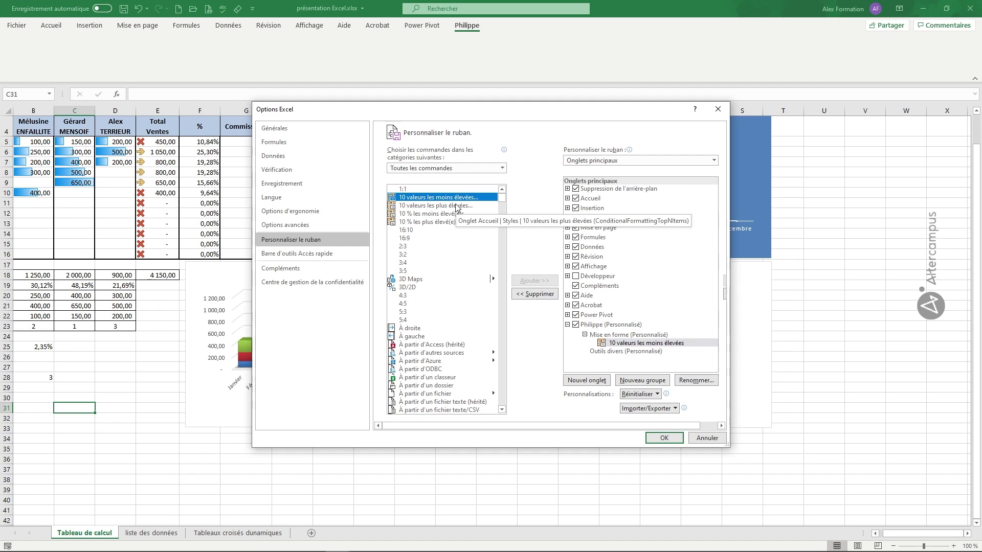
left_click(456, 205)
left_click(526, 282)
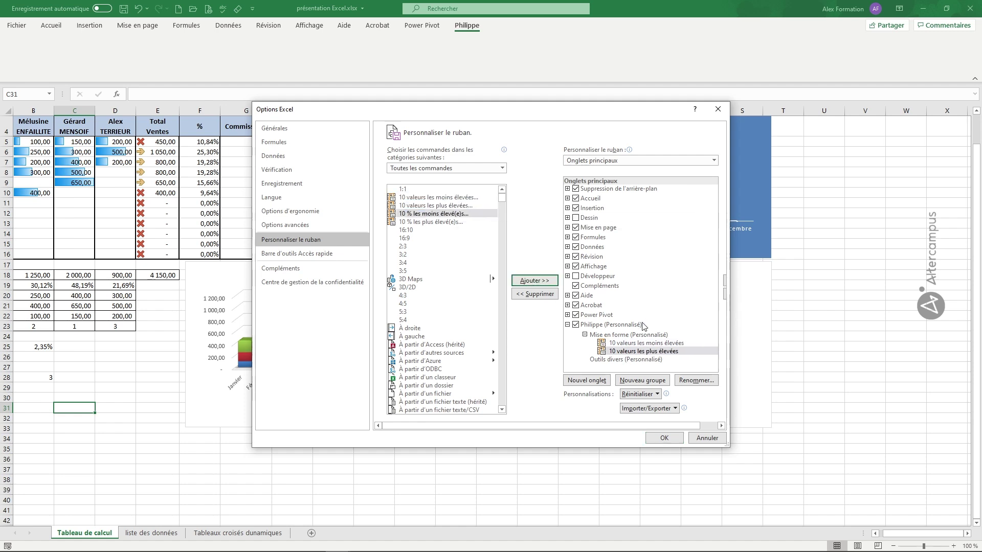
Step: Add the Effacer les règles command from Toutes les commandes to the Outils divers group
left_click(627, 360)
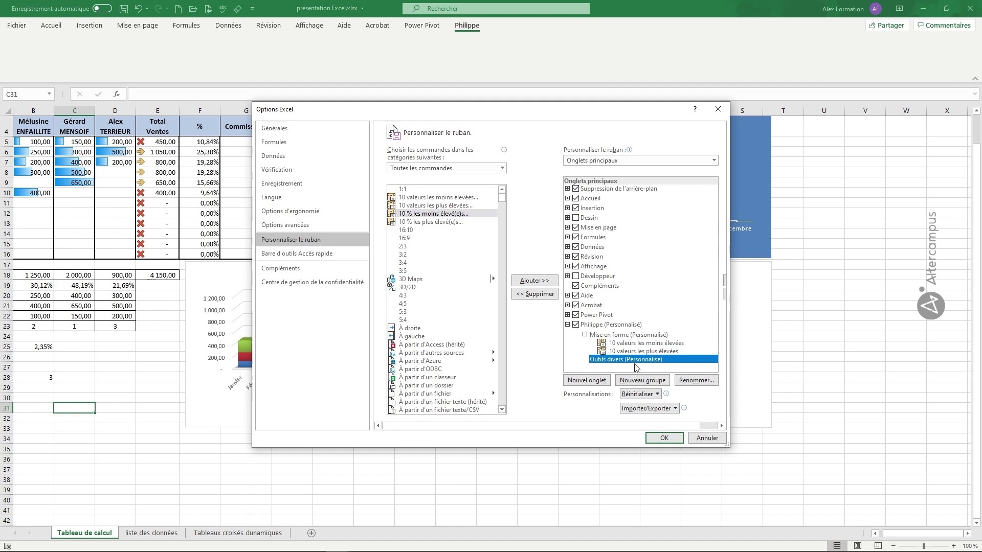
left_click(501, 168)
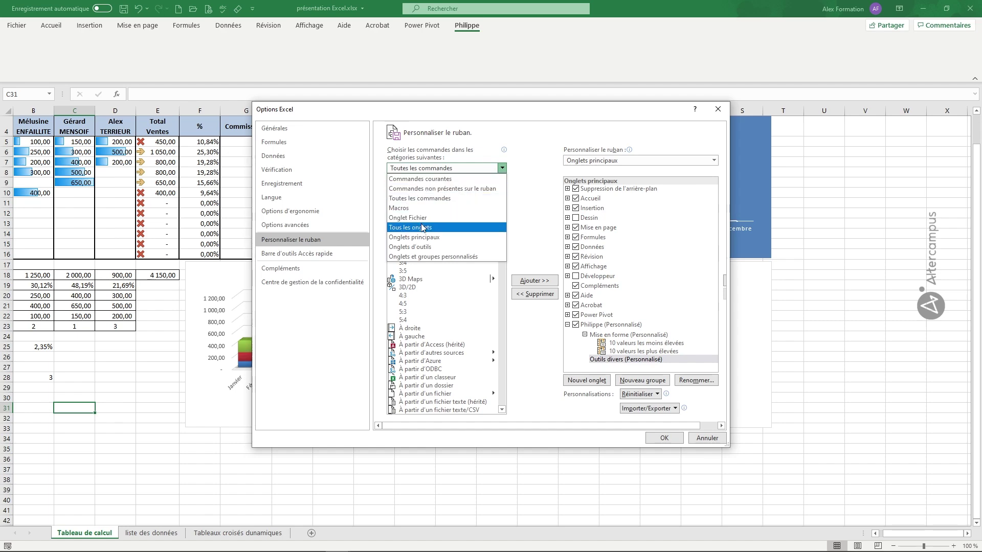
left_click(495, 327)
left_click(504, 218)
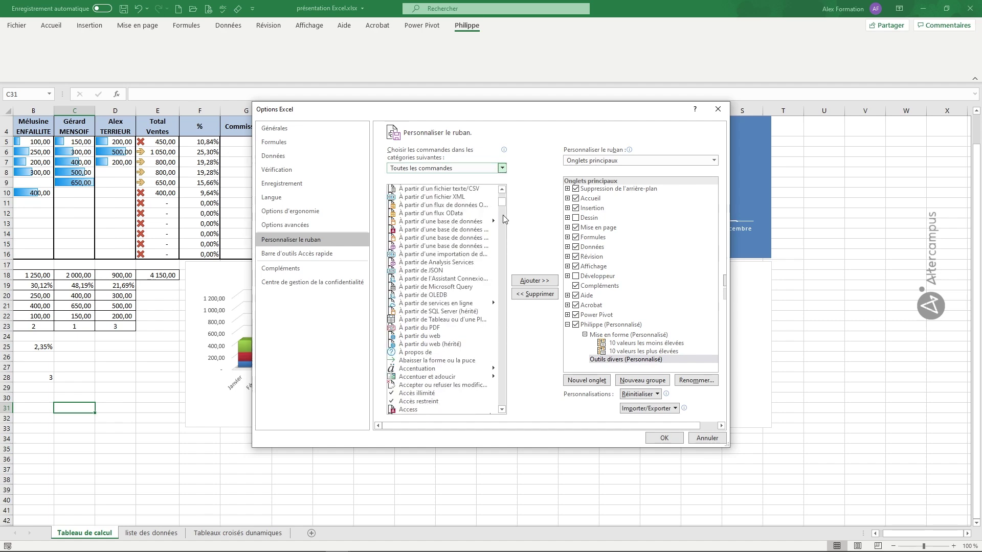
left_click_drag(504, 206, 494, 285)
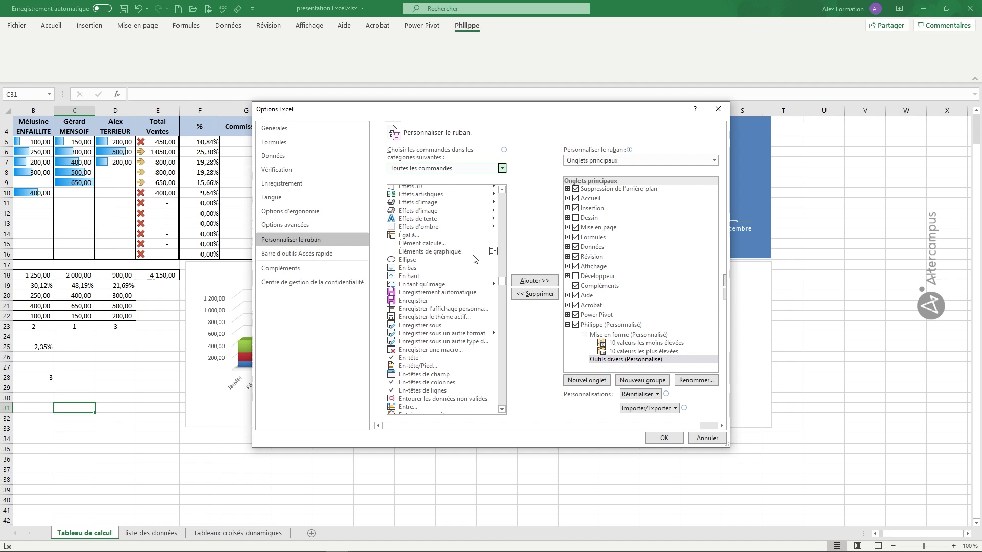
scroll(454, 243, "up", 2)
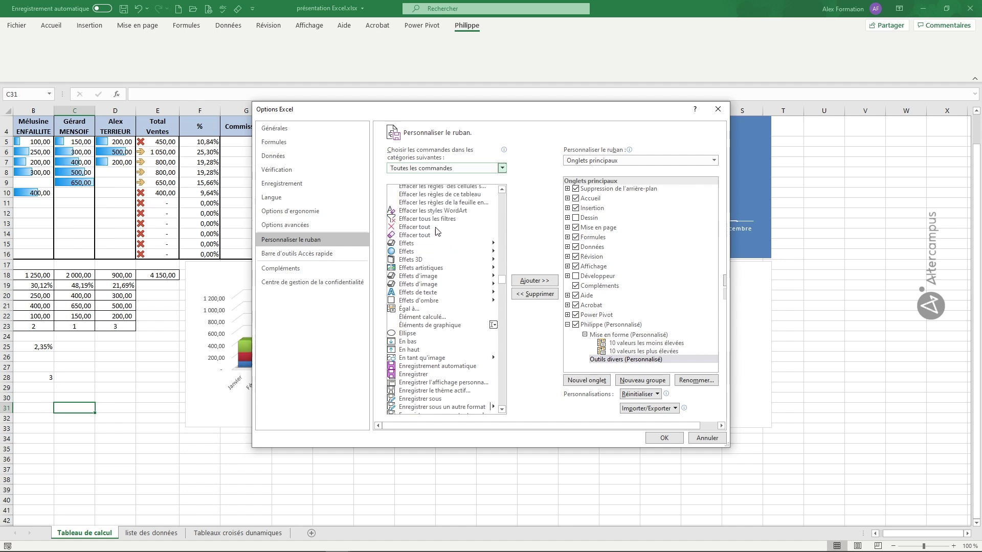
scroll(445, 239, "up", 3)
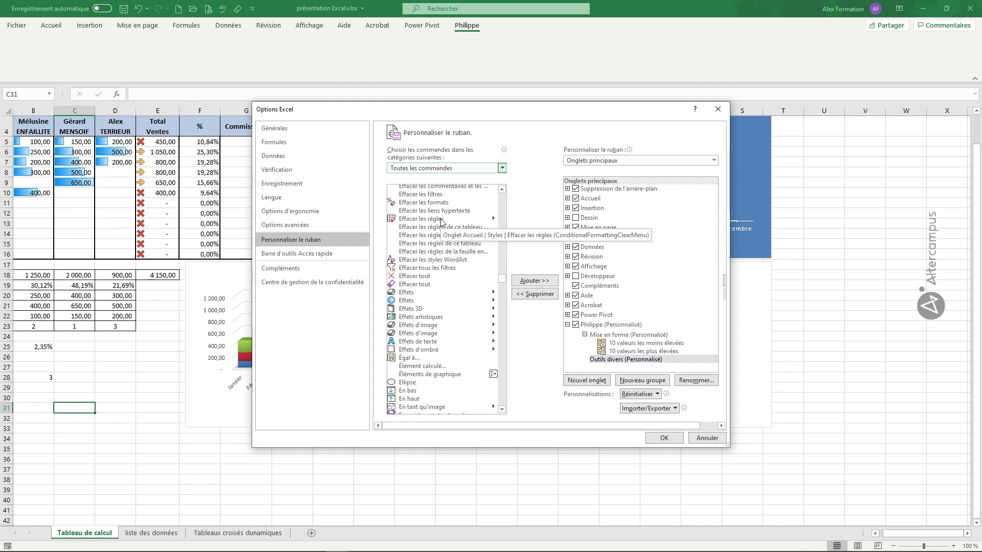
left_click(441, 220)
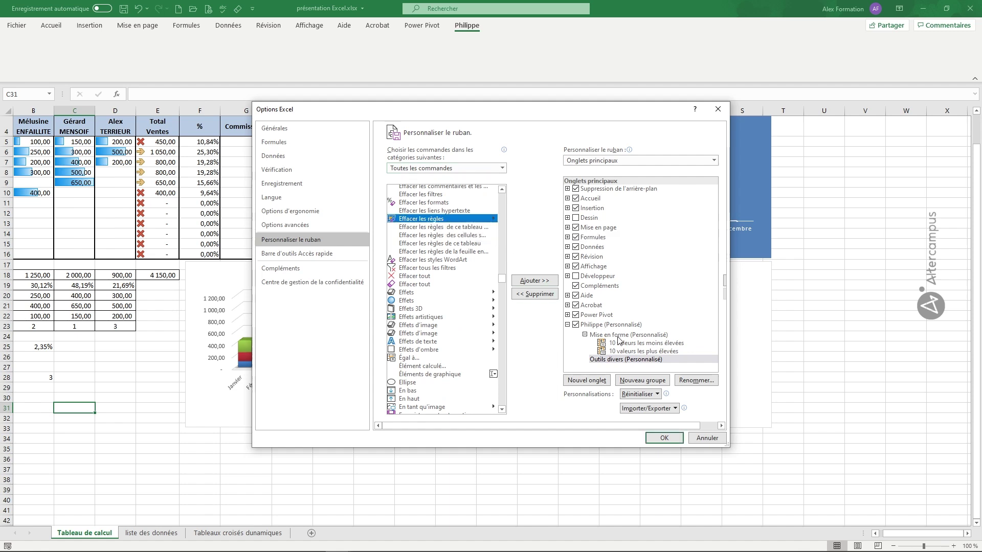
left_click(535, 281)
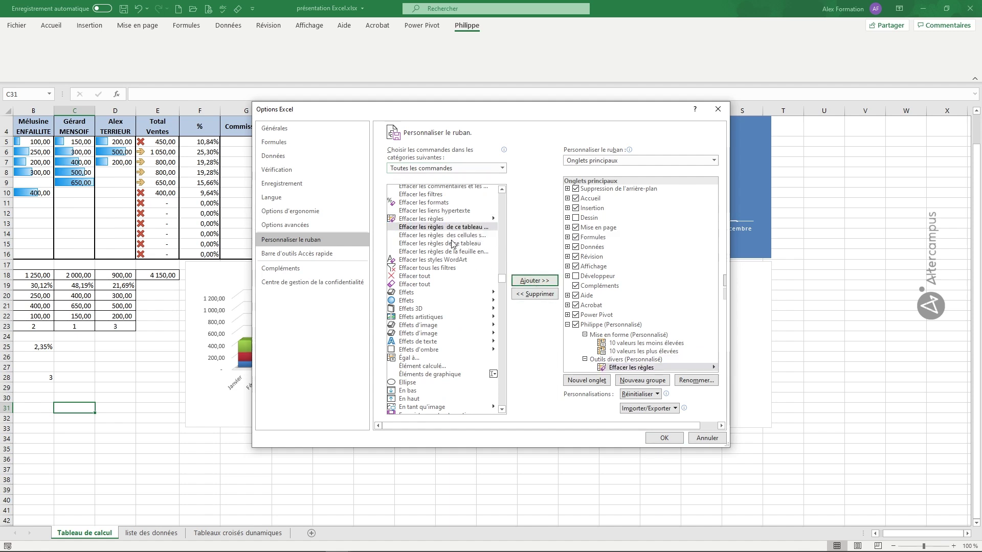
Step: Add the Effacer les formats command to the Outils divers group and apply the ribbon changes
left_click(455, 203)
left_click(530, 280)
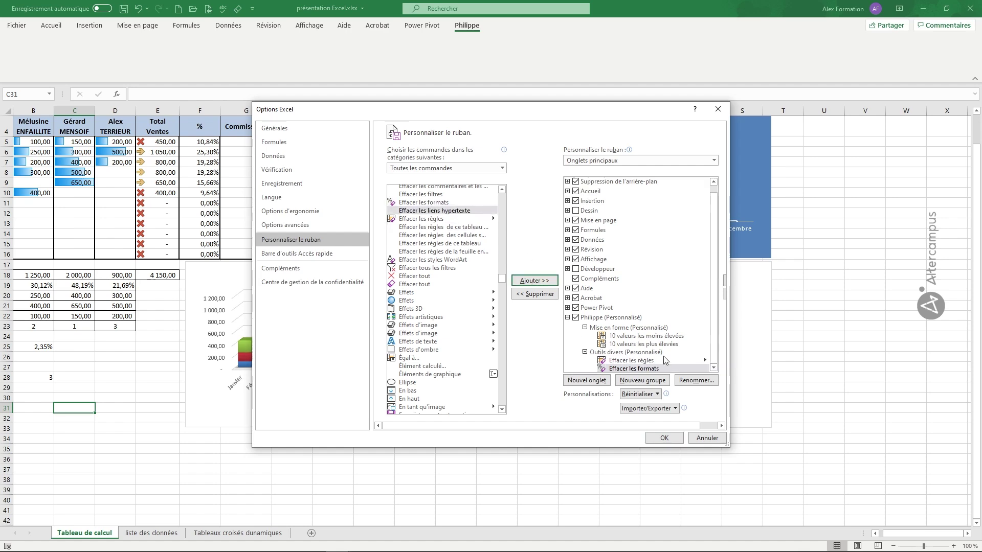
left_click(664, 437)
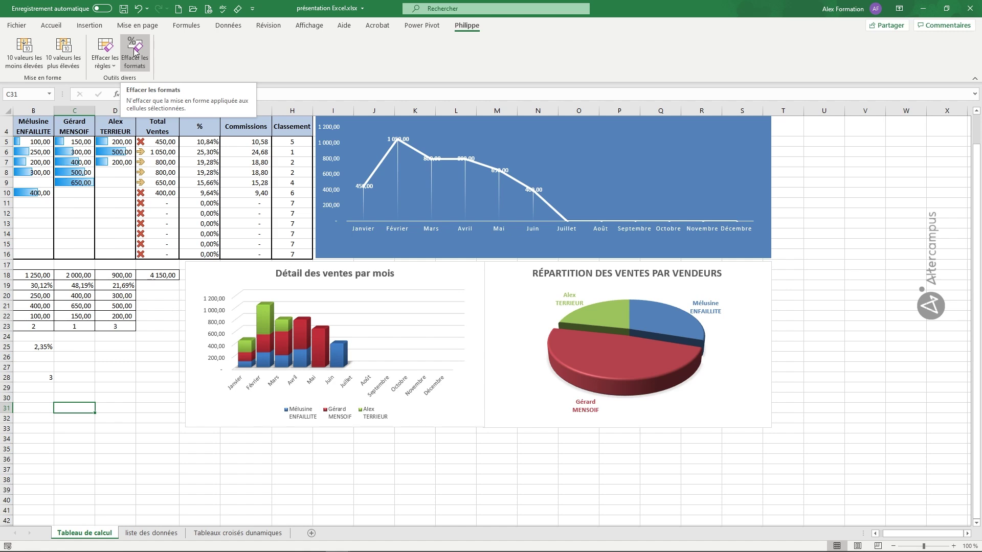
Step: Hide the custom tab from the ribbon through the ribbon customization settings and apply the change
right_click(201, 68)
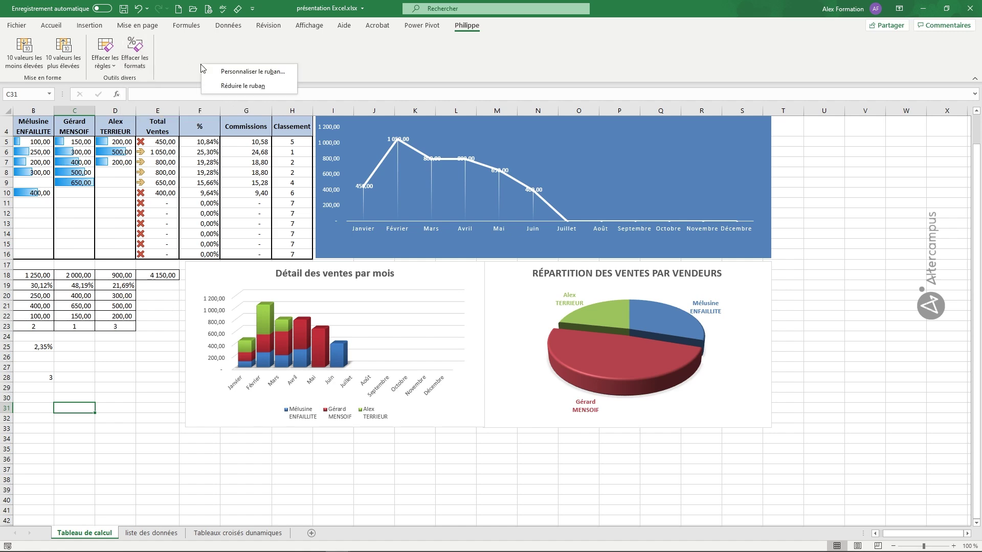
left_click(235, 73)
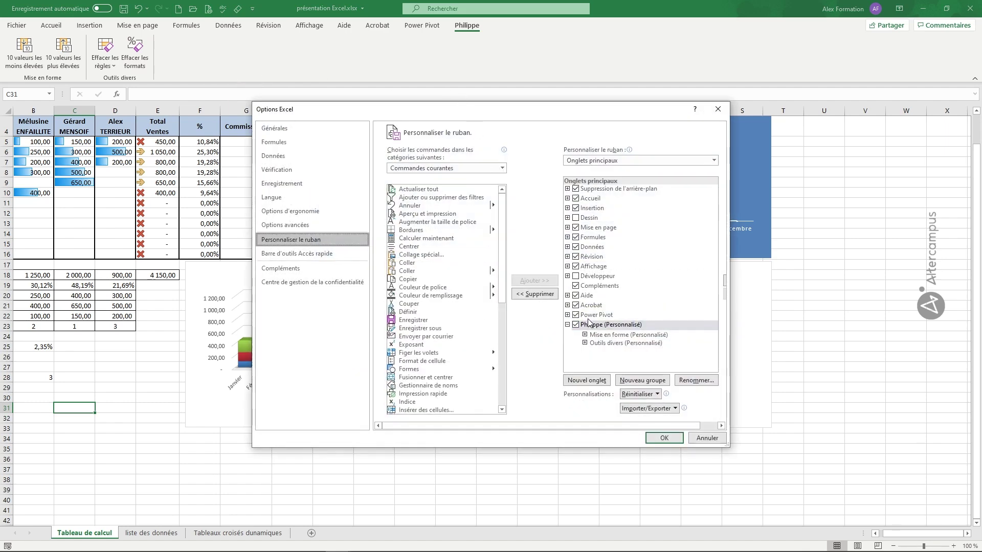
left_click(576, 325)
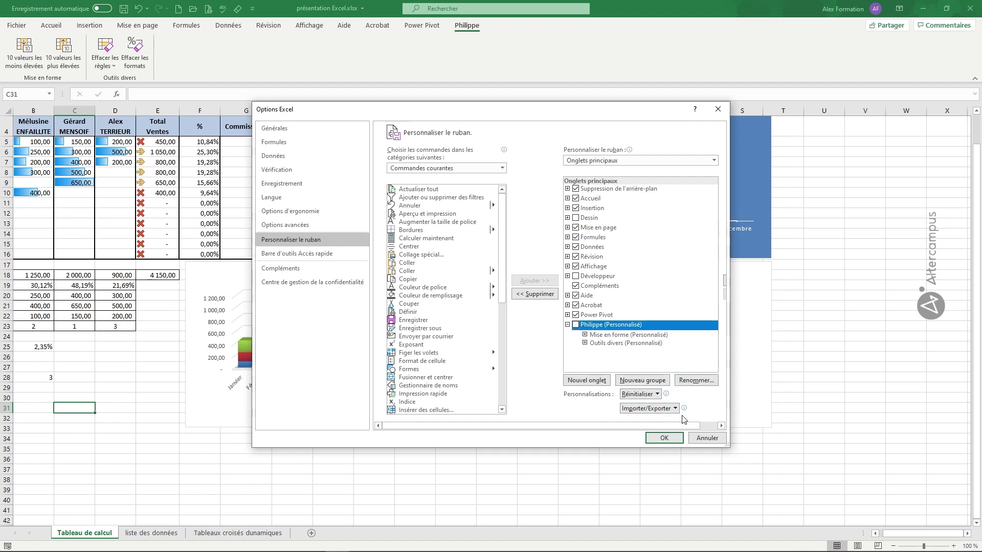
left_click(664, 439)
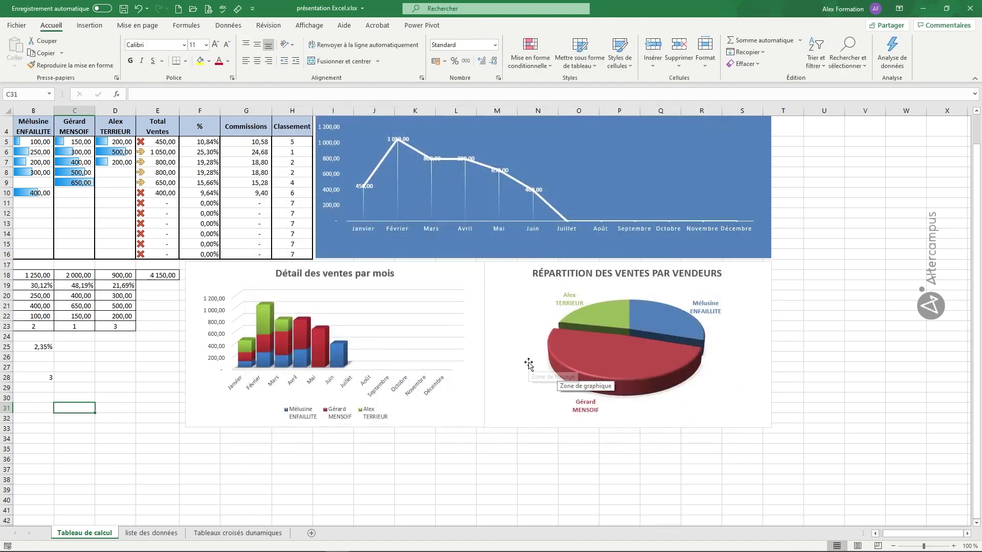